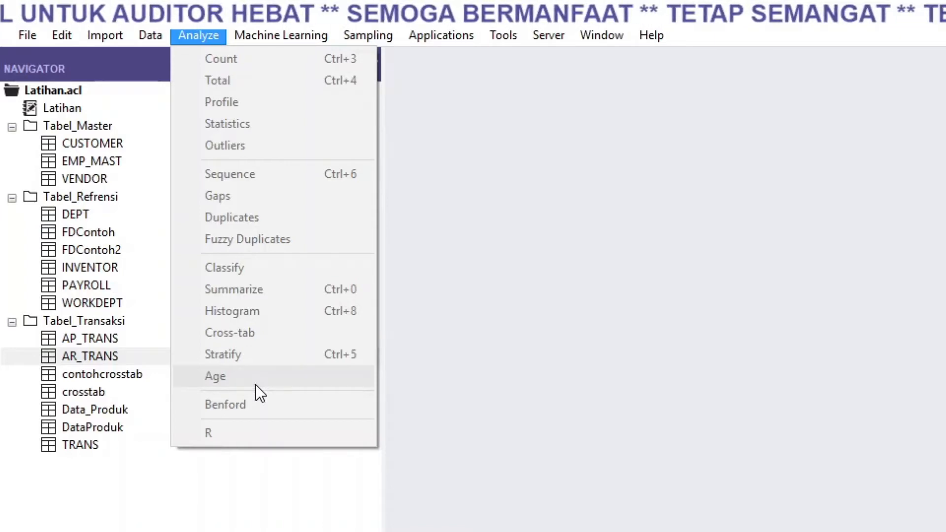
Step: Open the AR_TRANS table from the Tabel_Transaksi folder and examine its DATE and DUE columns
left_click(580, 246)
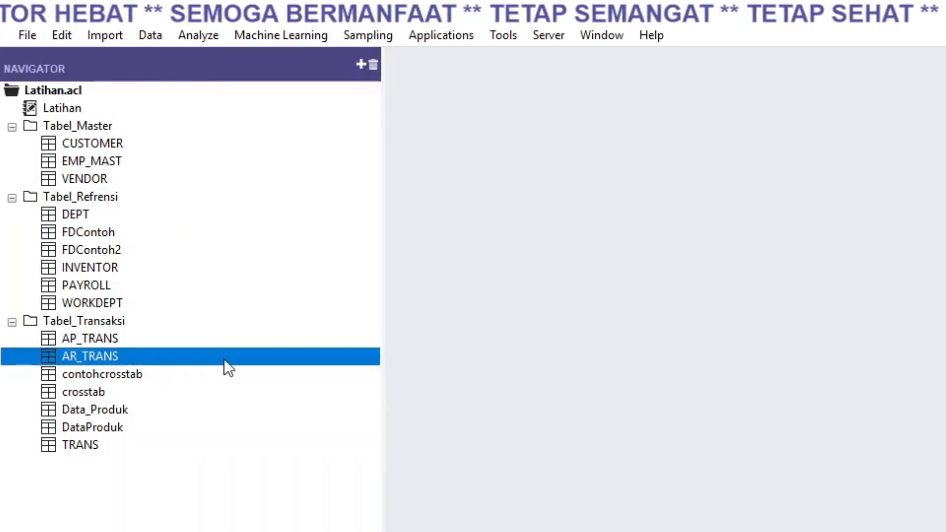
double_click(120, 355)
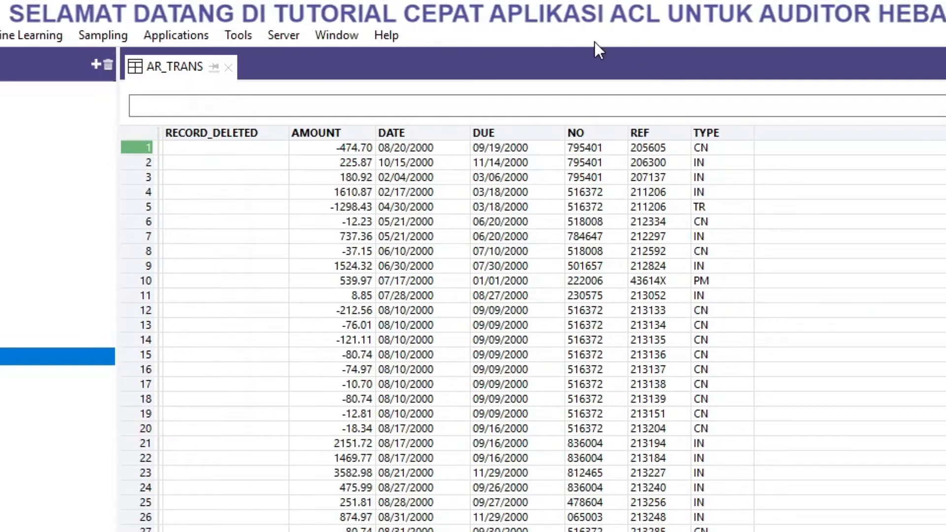
left_click(427, 132)
left_click(497, 134)
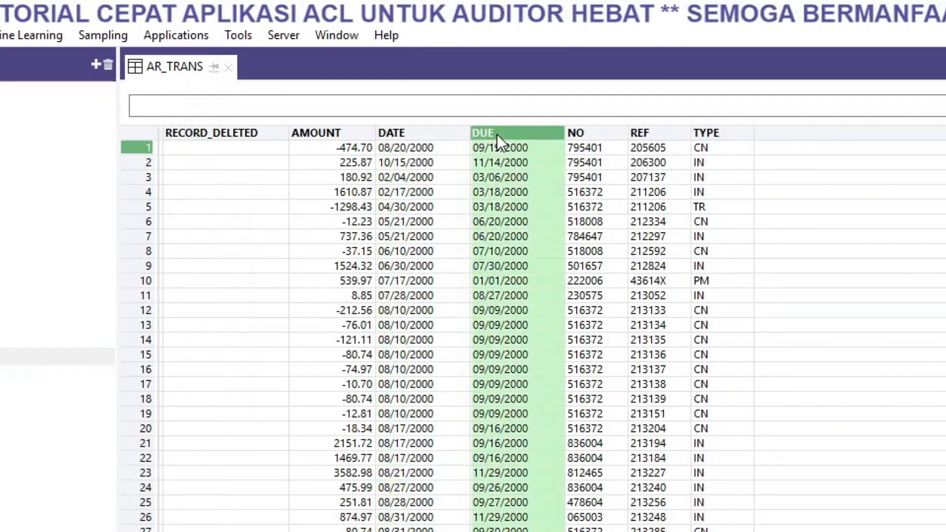
left_click(429, 137)
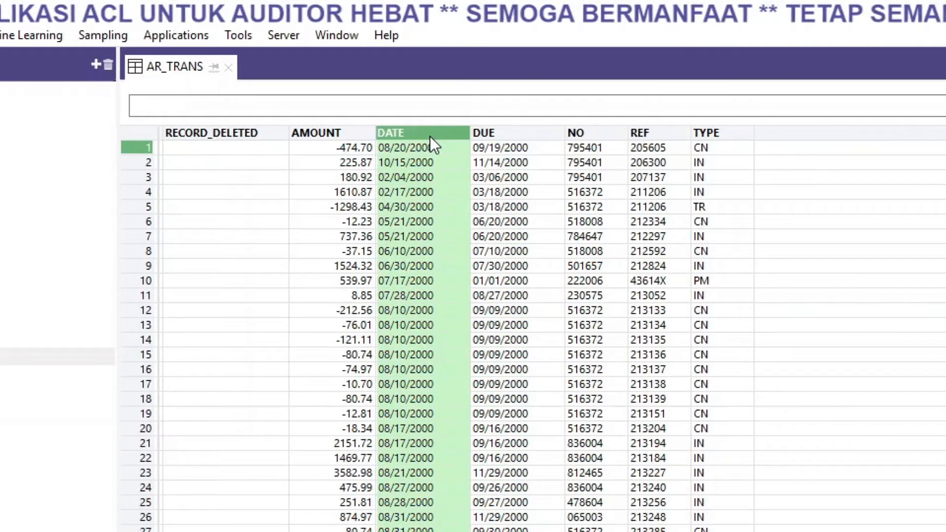
left_click(505, 132)
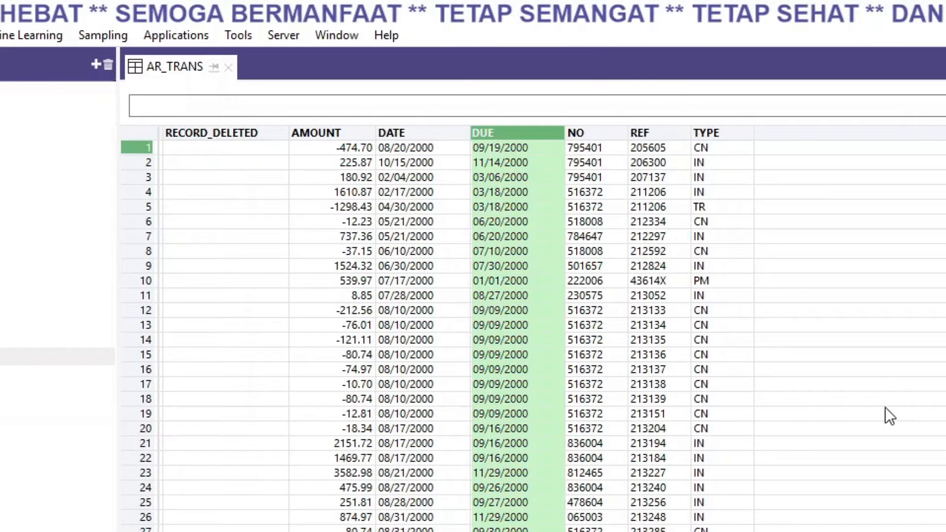
left_click(854, 416)
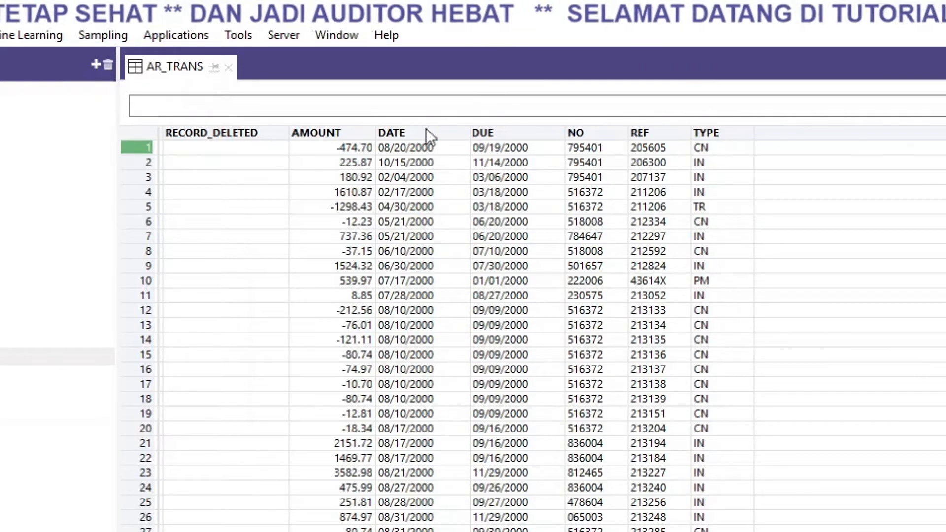
left_click(408, 134)
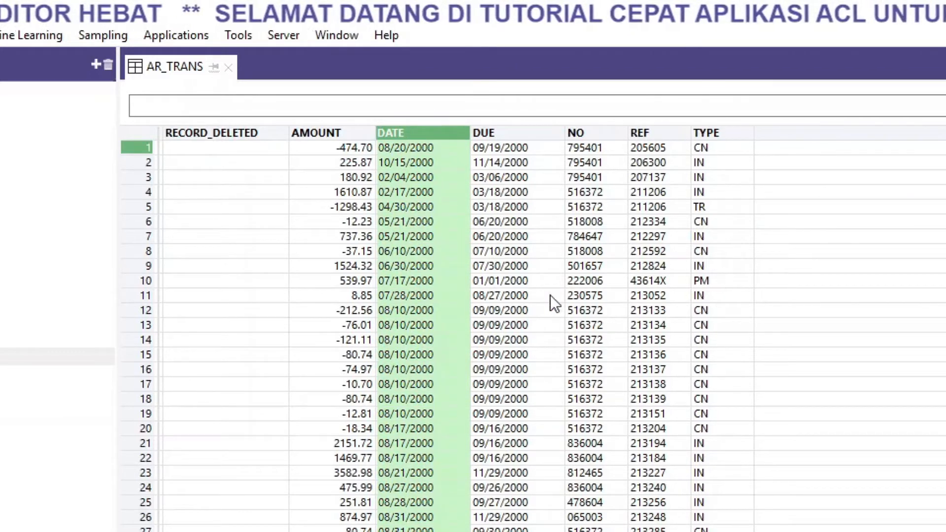
left_click(707, 345)
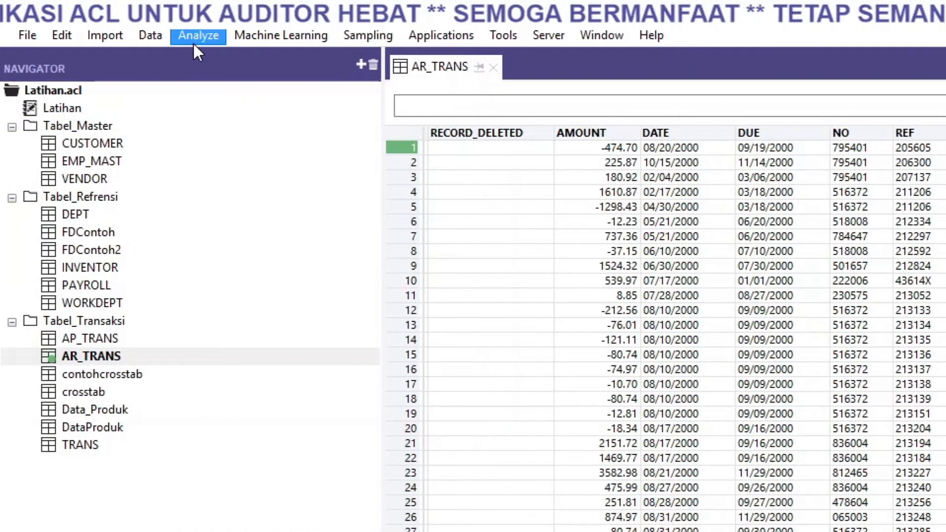
Step: Start an Age analysis on AR_TRANS with DATE as the field to age on
left_click(194, 42)
left_click(259, 375)
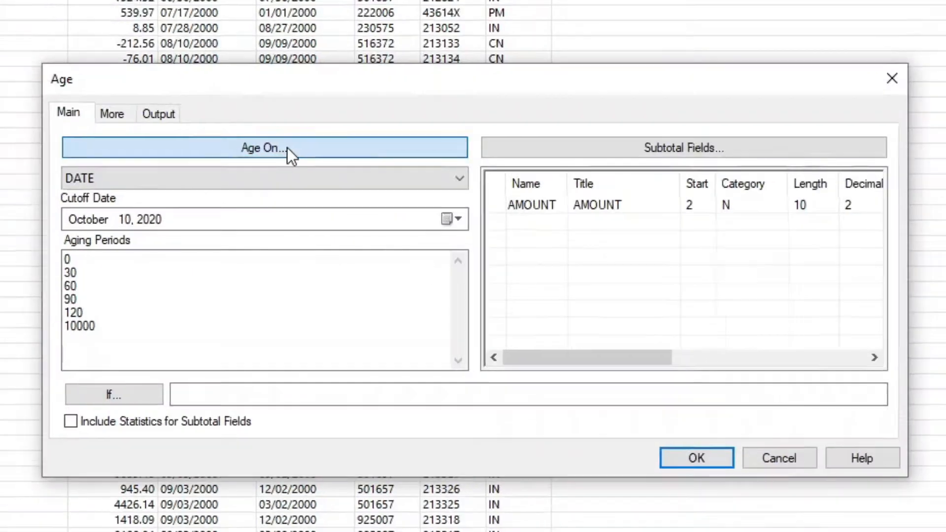
left_click(287, 147)
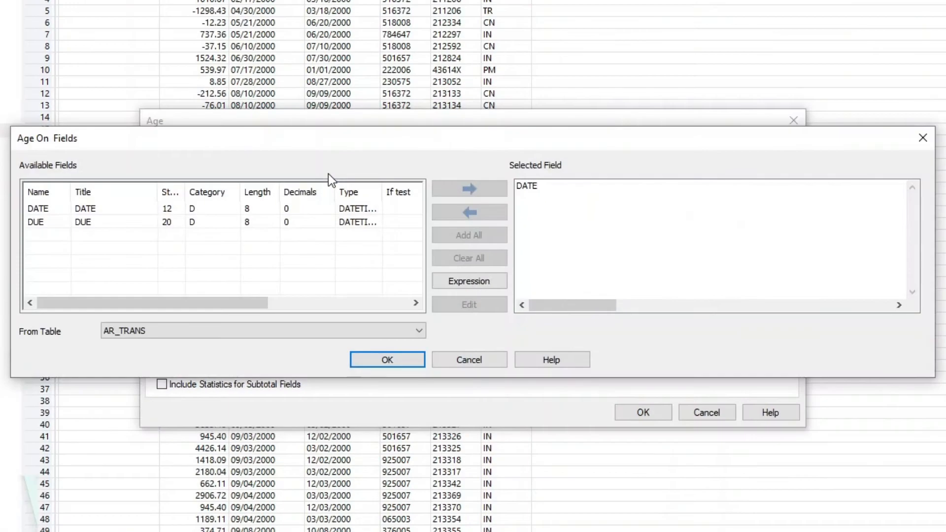
double_click(91, 211)
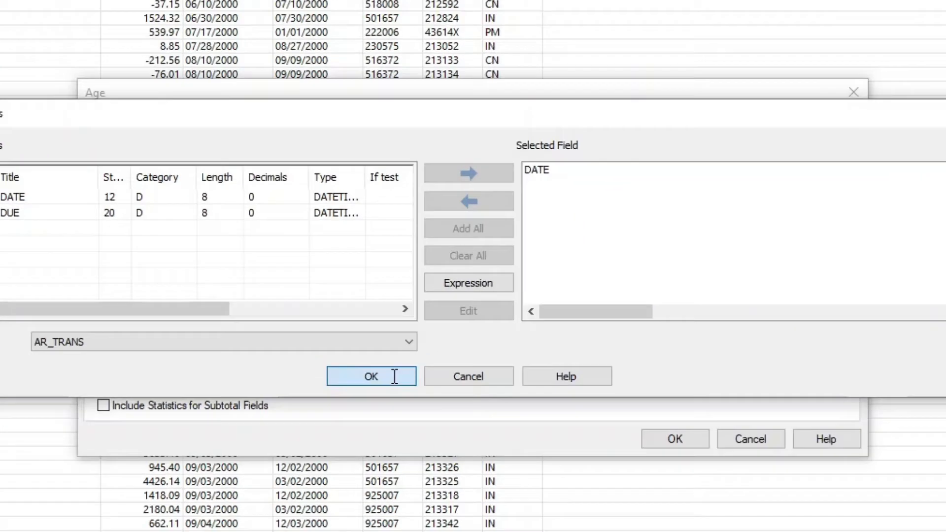
left_click(406, 359)
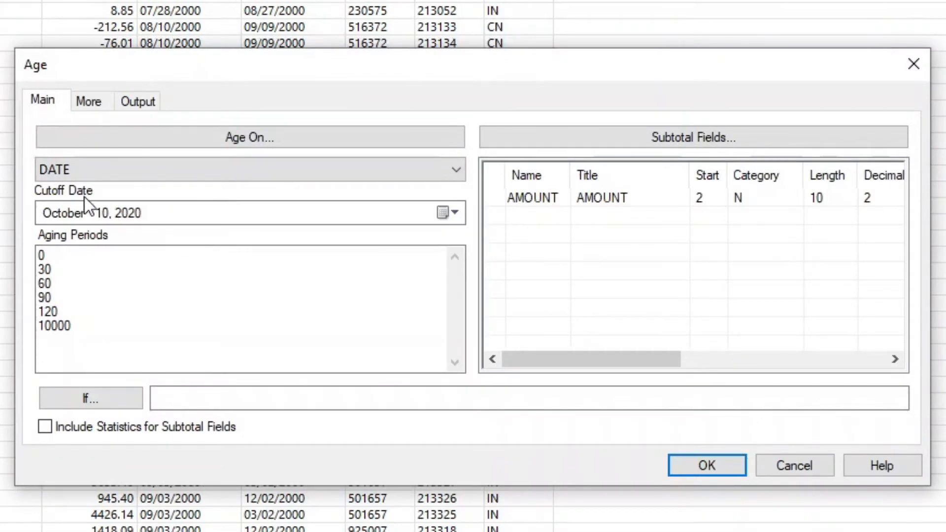
Step: Set the year of the aging cutoff date to 2000, giving October 10, 2000
left_click(447, 212)
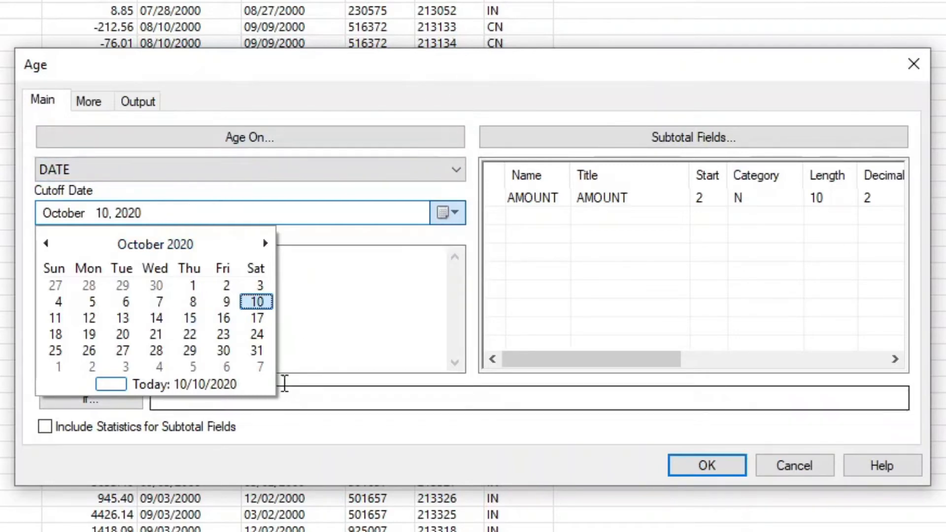
left_click(146, 217)
left_click(139, 211)
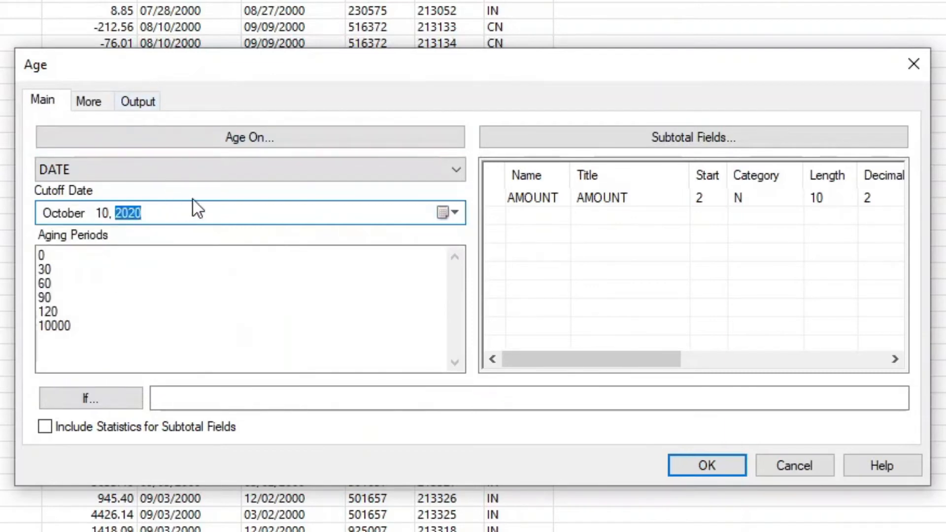
type("2000")
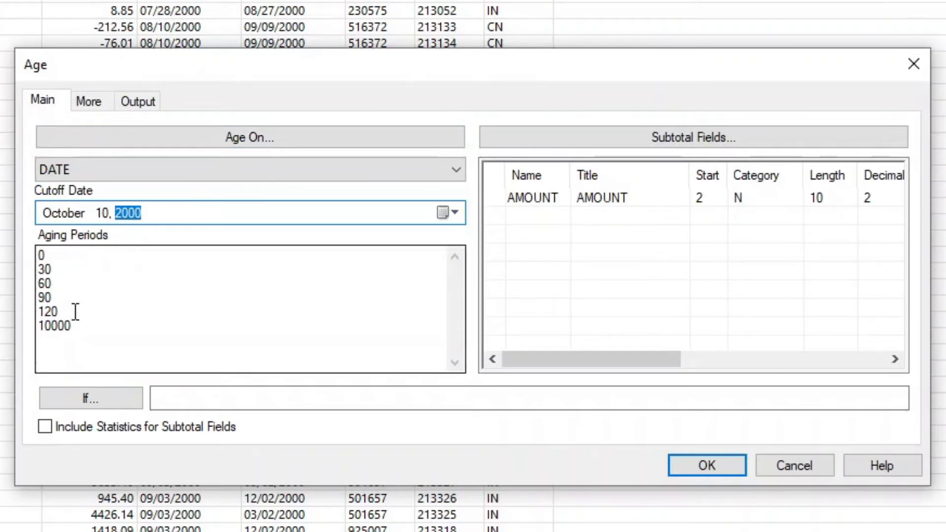
Step: Review the aging periods and select AMOUNT as the subtotal field
left_click(74, 270)
left_click(80, 290)
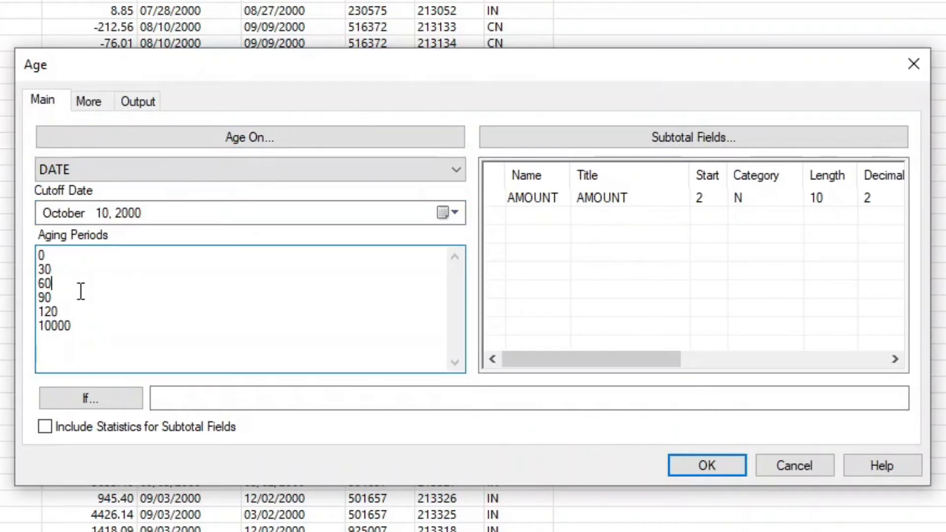
left_click(92, 312)
left_click(111, 255)
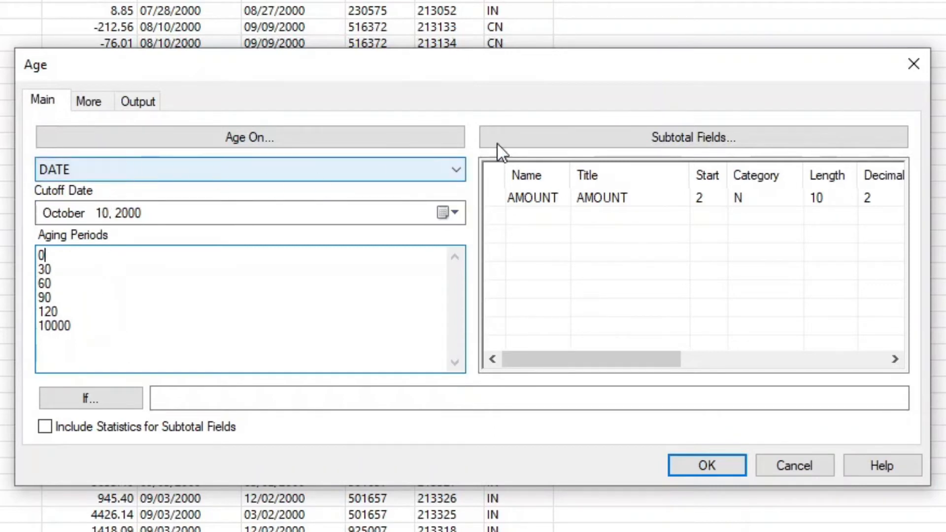
left_click(540, 194)
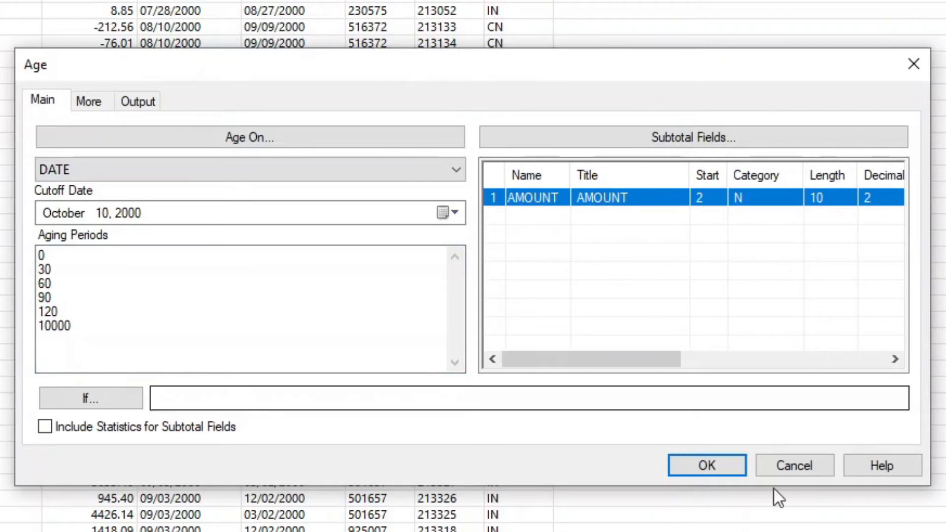
Step: Keep the aging periods 0, 30, 60, 90, 120 and 10000 and run the Age analysis with output to the screen
left_click(90, 274)
left_click(70, 254)
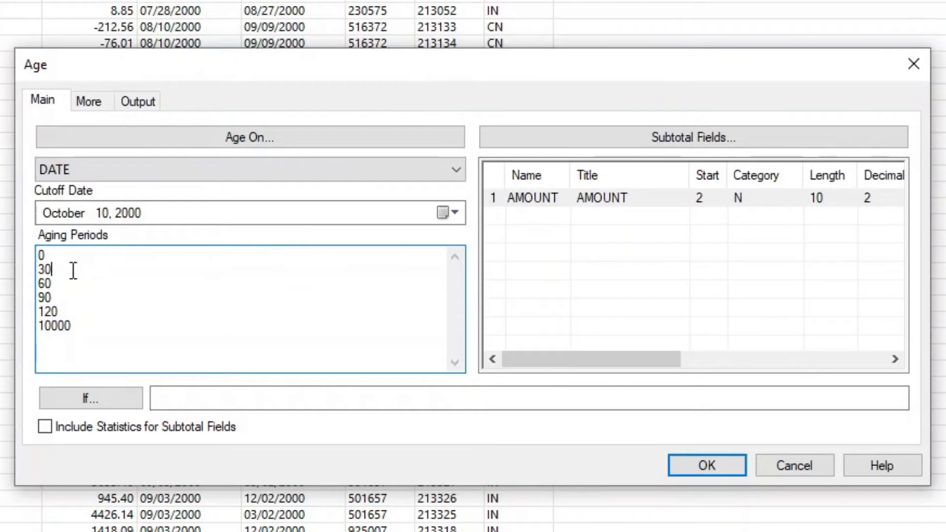
left_click(93, 271)
left_click(114, 310)
left_click(138, 334)
left_click(127, 105)
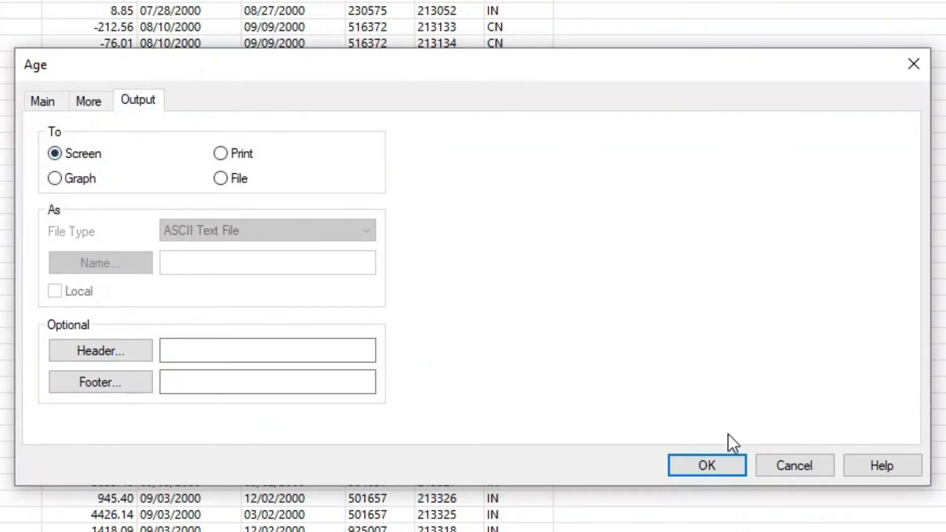
left_click(701, 466)
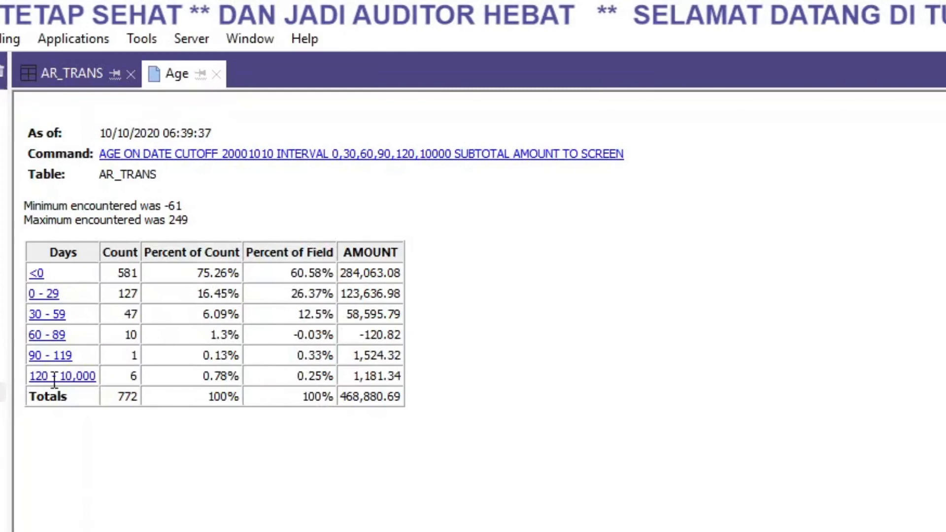
Step: Reopen the Age command from the result, remove the 10000 aging period and rerun the analysis
left_click(489, 155)
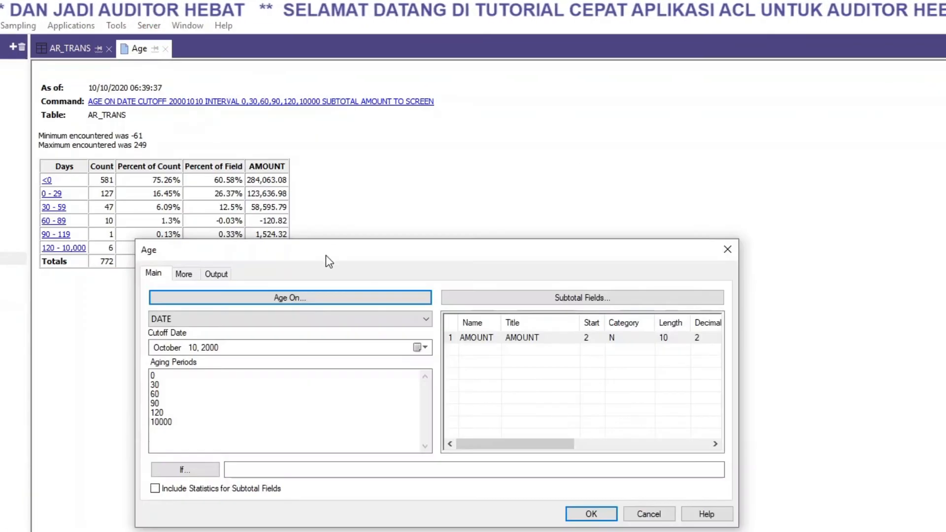
left_click_drag(326, 255, 531, 107)
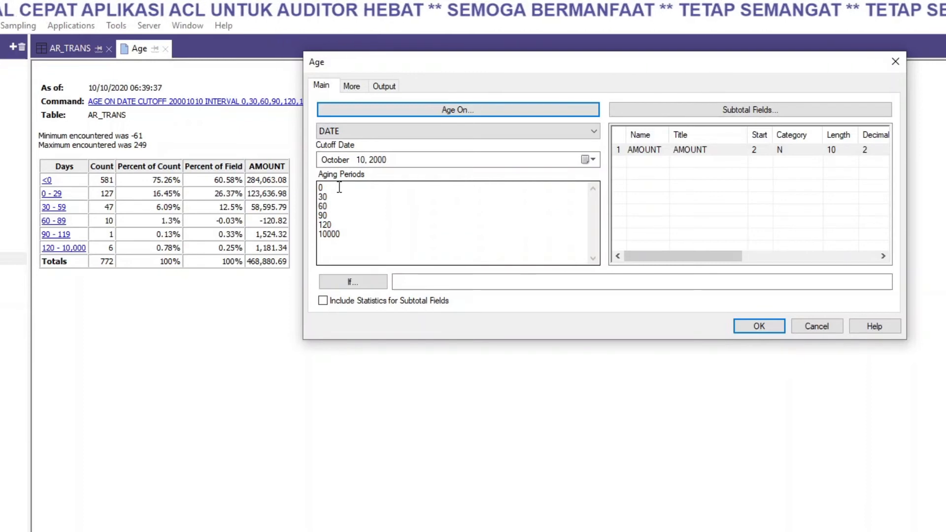
left_click(351, 235)
left_click_drag(350, 235, 310, 237)
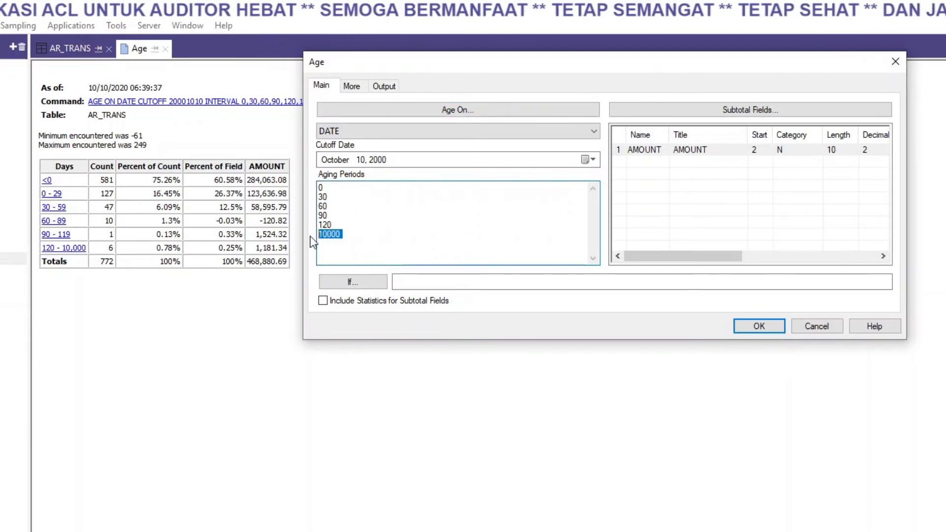
key("BackSpace")
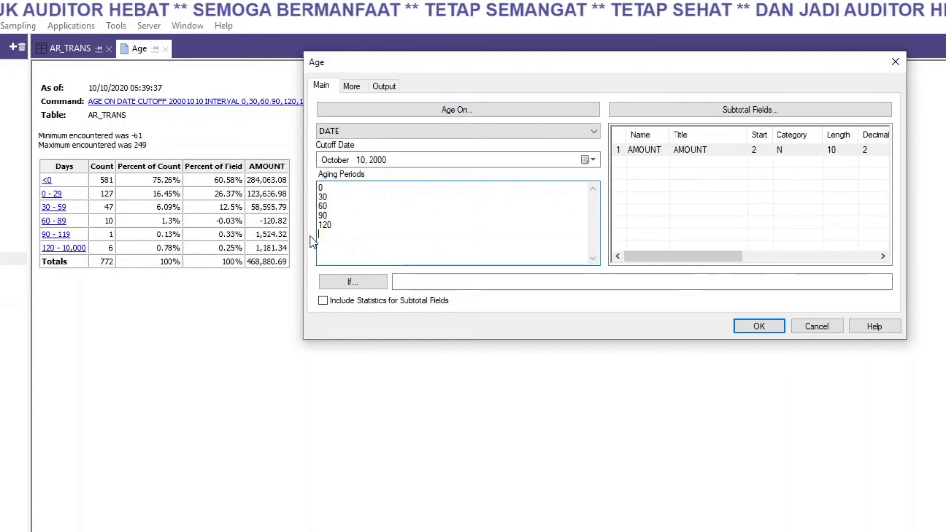
key("BackSpace")
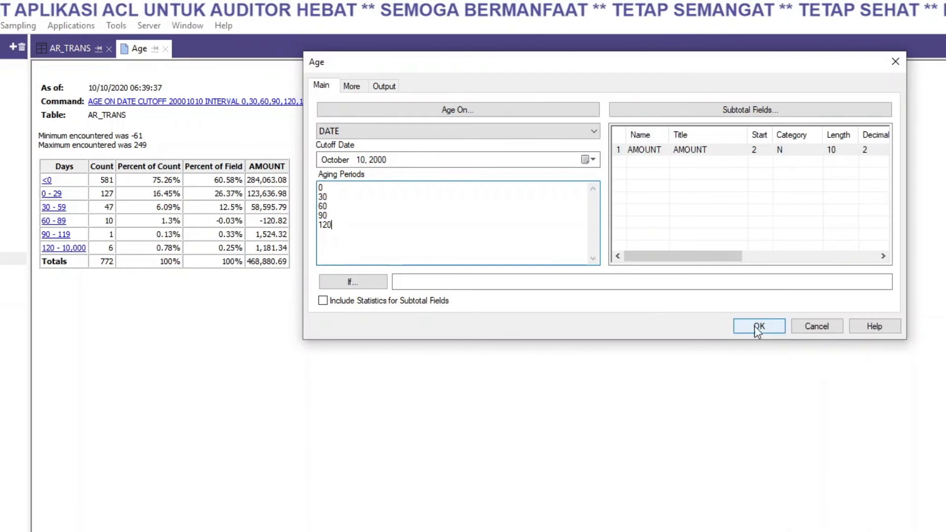
left_click(773, 326)
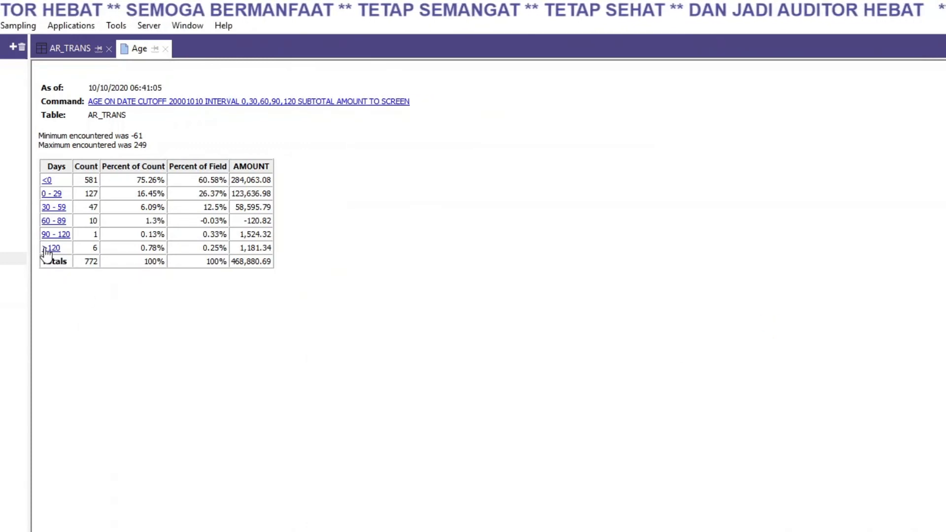
Step: Inspect the over-120-day row, remove the 120 aging period from the Age command and rerun the analysis
left_click_drag(95, 248, 288, 246)
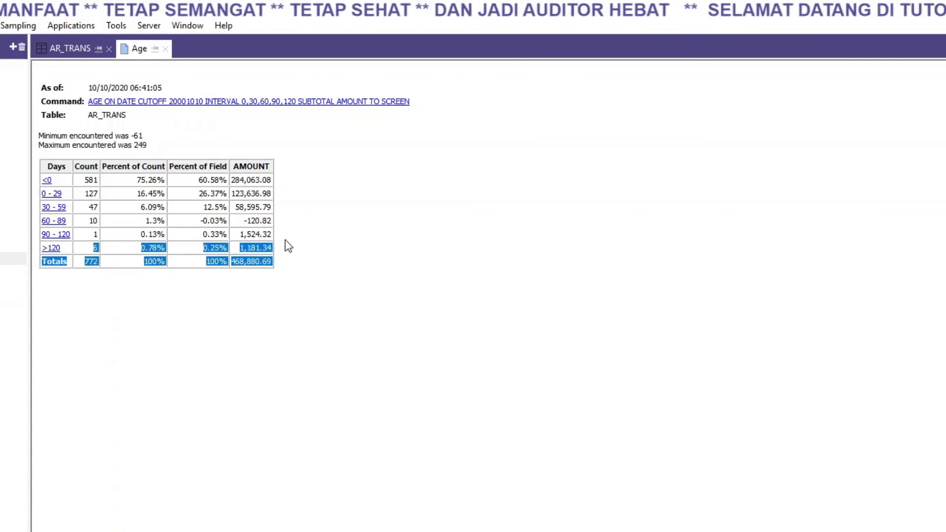
left_click(312, 104)
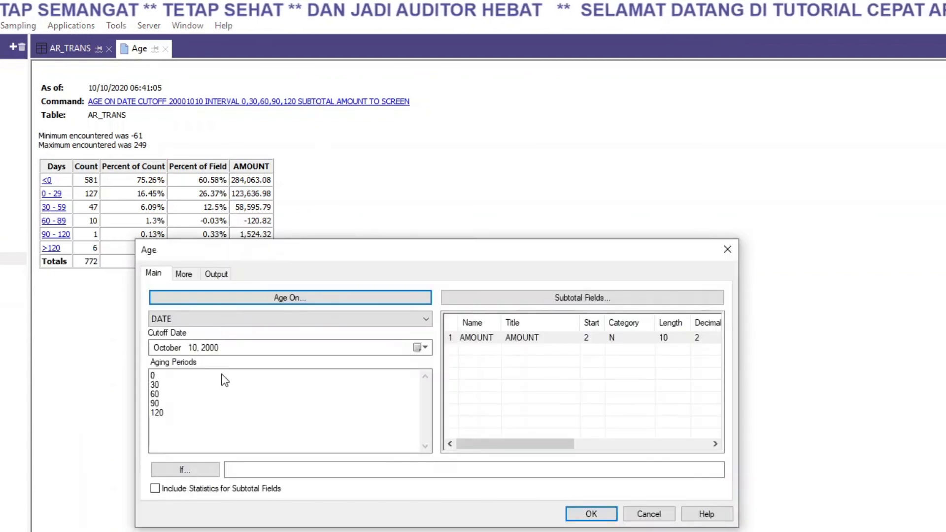
double_click(148, 414)
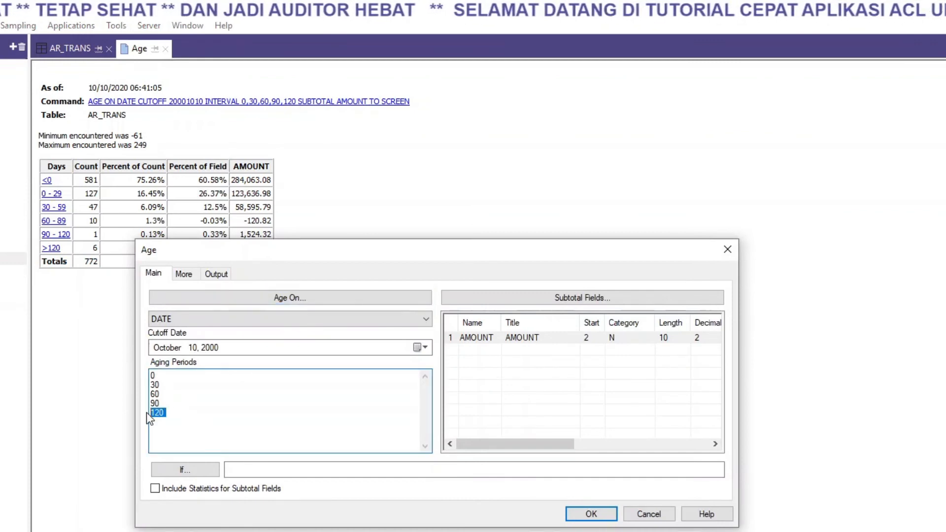
left_click(586, 516)
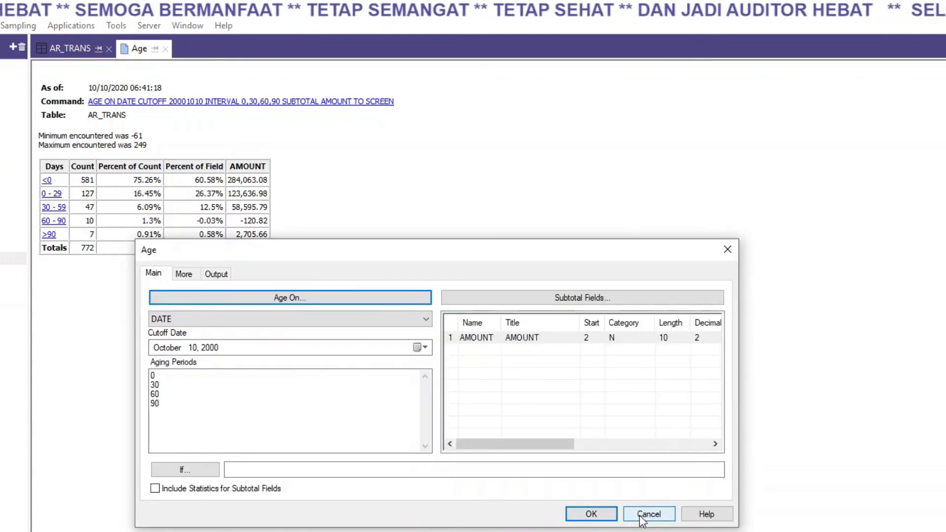
left_click(648, 514)
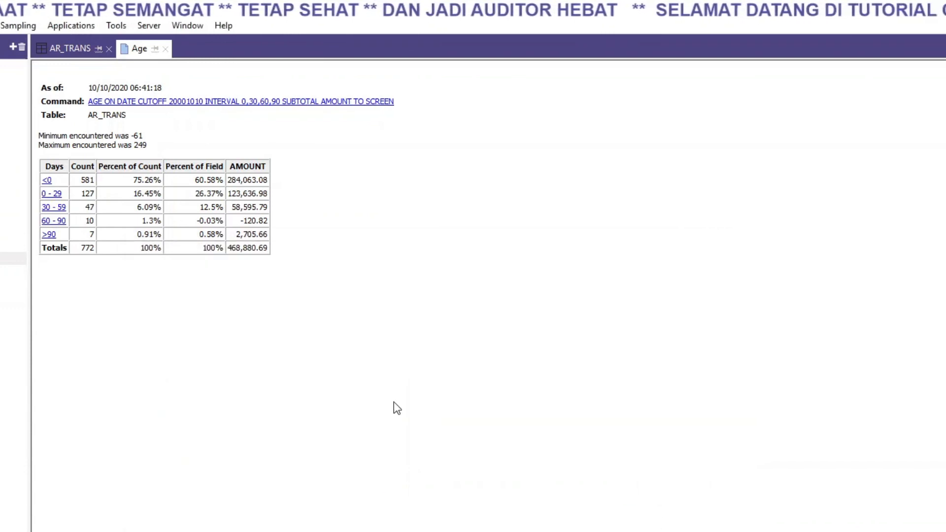